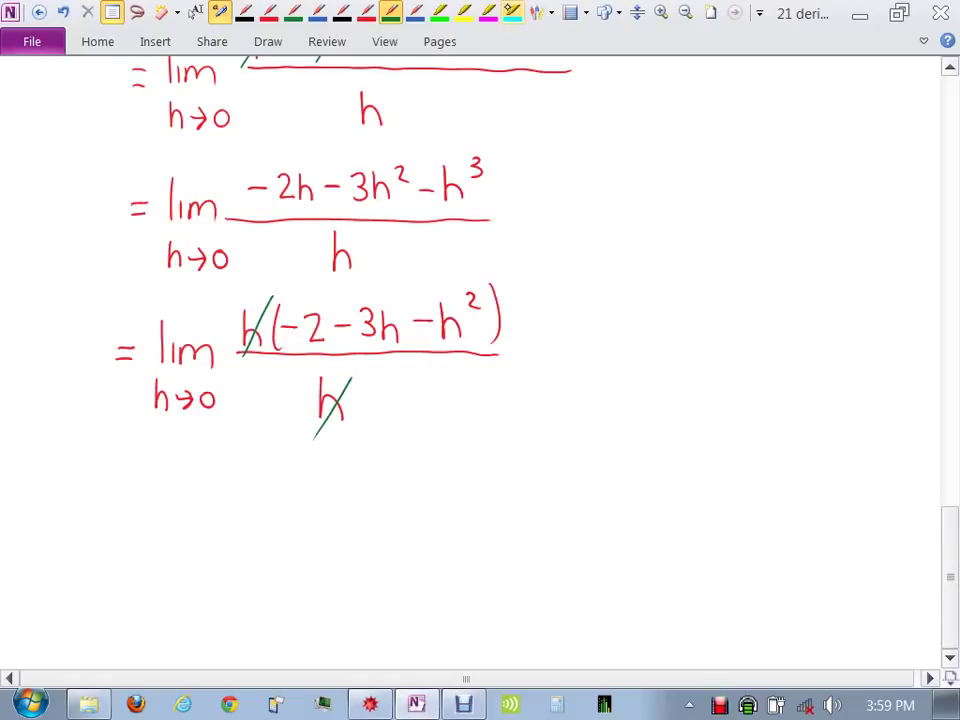
Strike out the −3h and −h² terms in the last limit's numerator with the turquoise highlighter.
left_click(512, 12)
left_click_drag(398, 272, 357, 377)
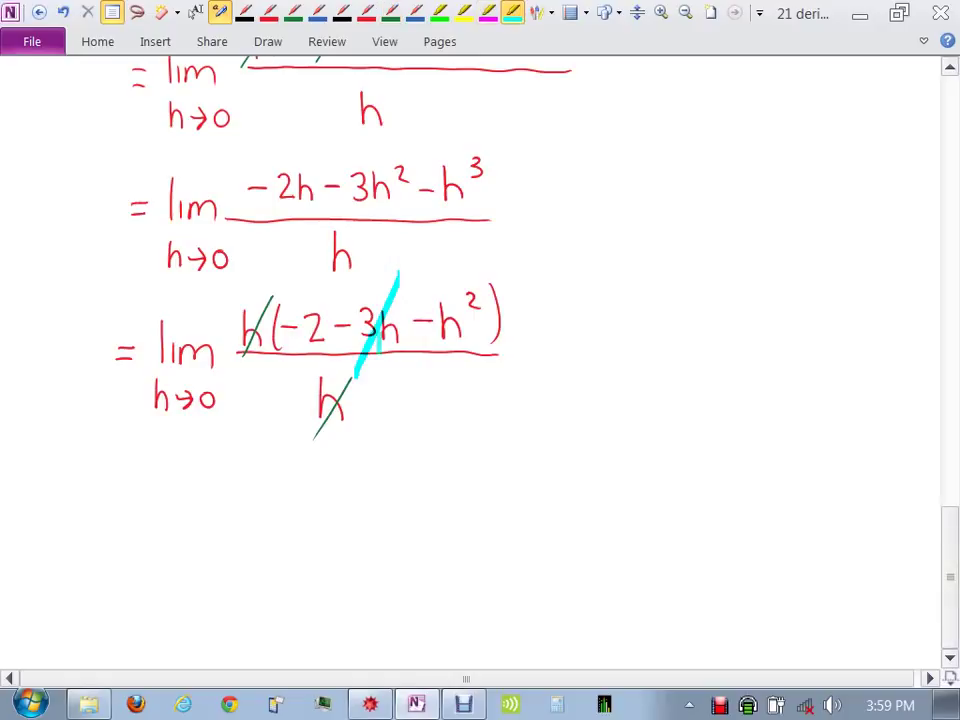
left_click_drag(482, 272, 424, 376)
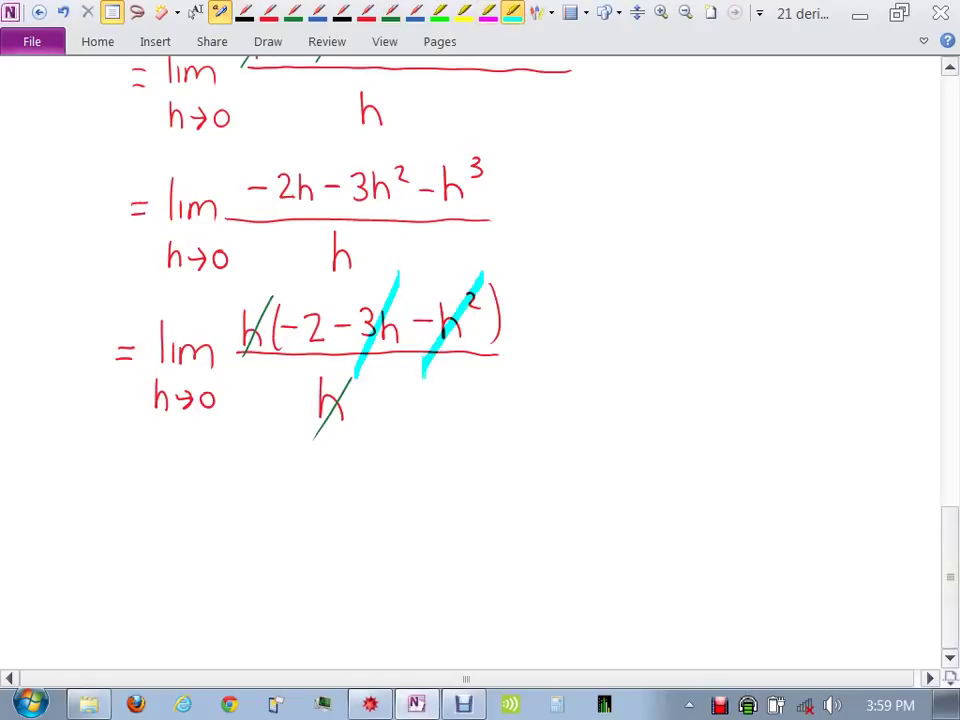
Write "= −2" in red ink after the last limit and draw a box around the −2.
left_click(366, 12)
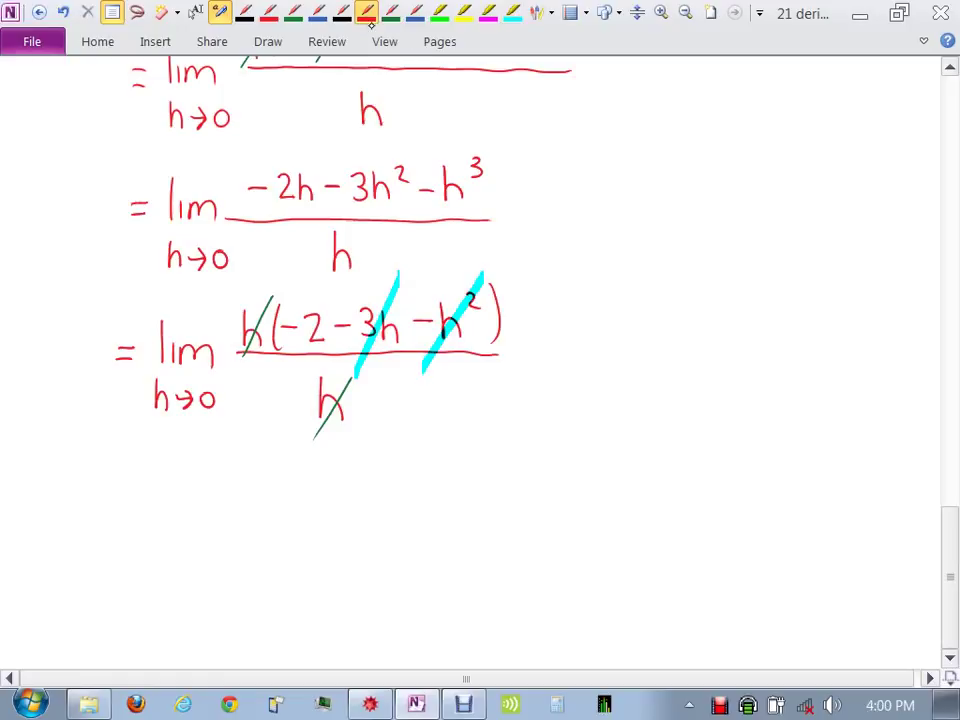
left_click_drag(600, 344, 652, 354)
mouse_move(673, 312)
left_mouse_down()
mouse_move(600, 382)
mouse_move(574, 365)
mouse_move(575, 306)
mouse_move(676, 312)
left_mouse_up()
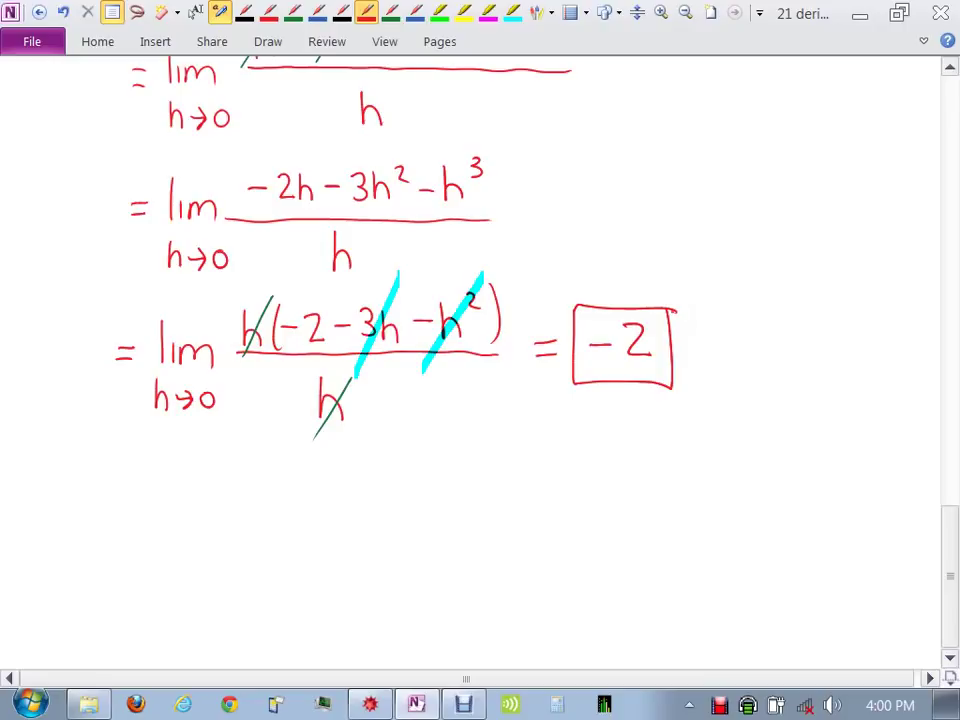
key("Escape")
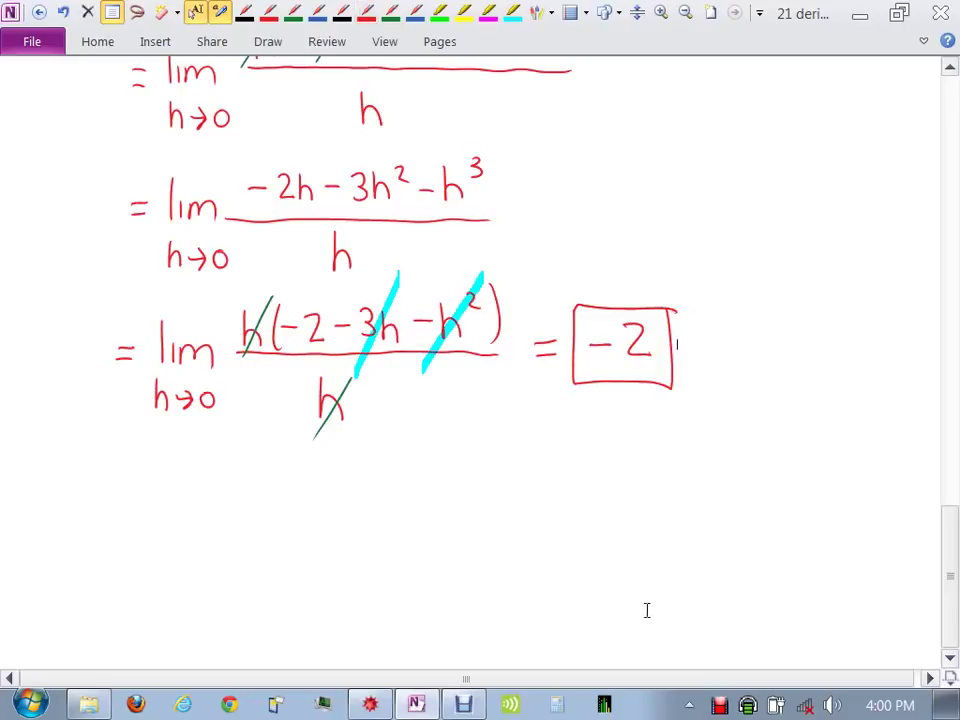
Minimize the notes and quit Mathematica without saving Untitled-2 or 2413 1-5 ClassExamples.nb.
left_click(860, 19)
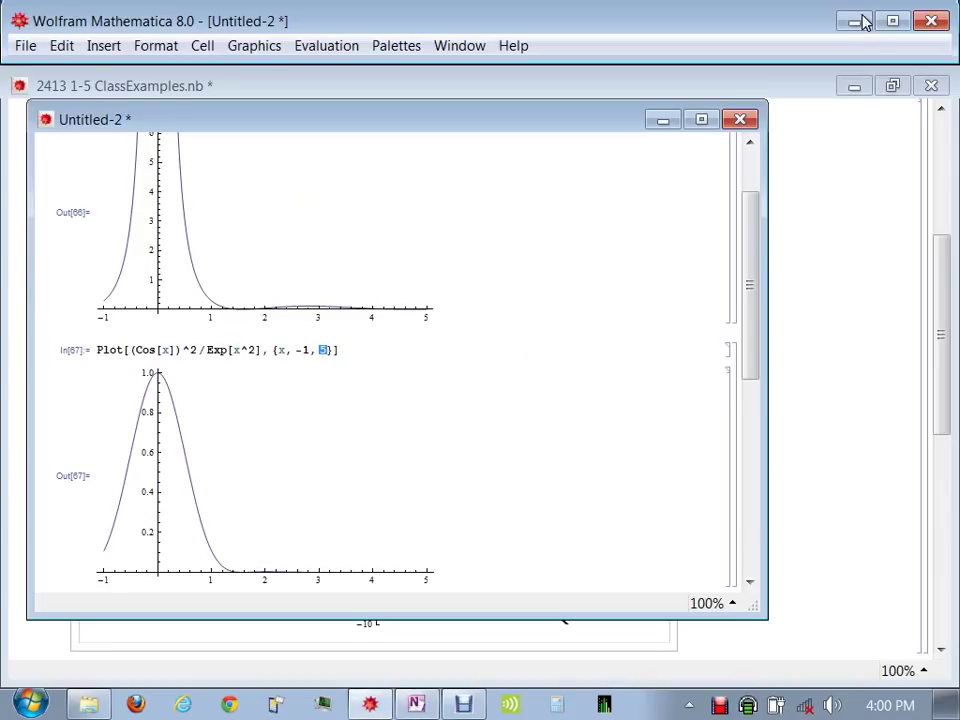
left_click(930, 22)
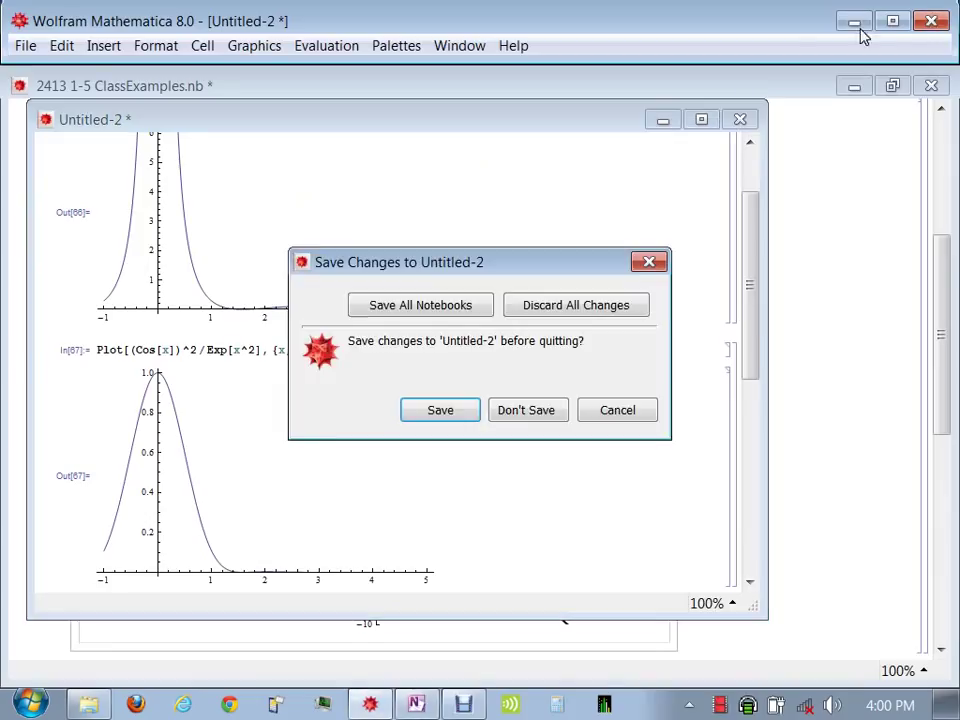
left_click(542, 420)
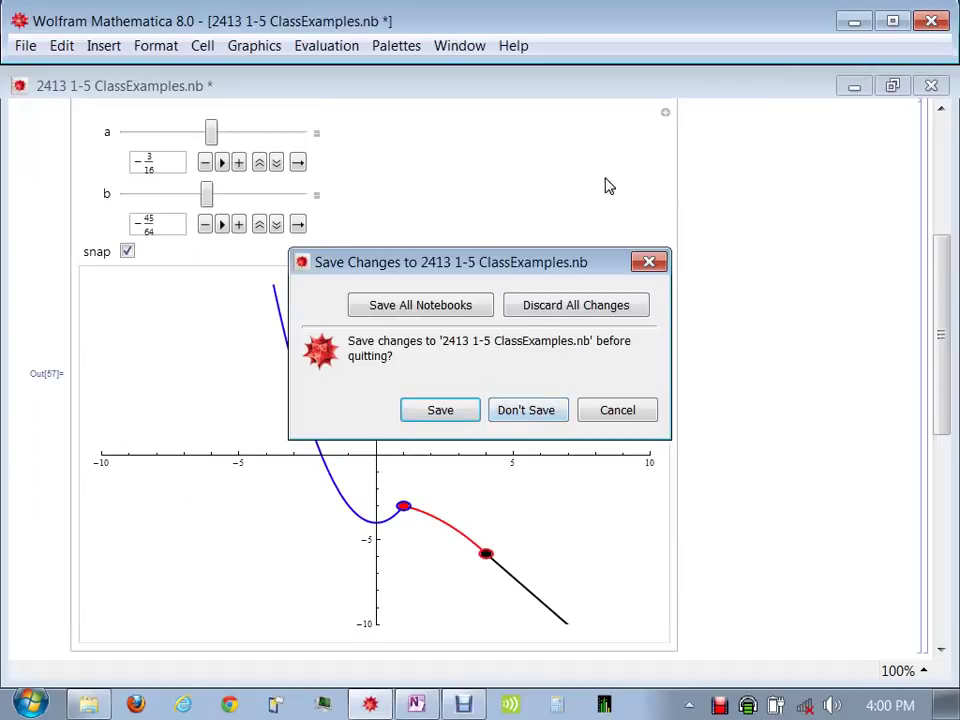
left_click(515, 414)
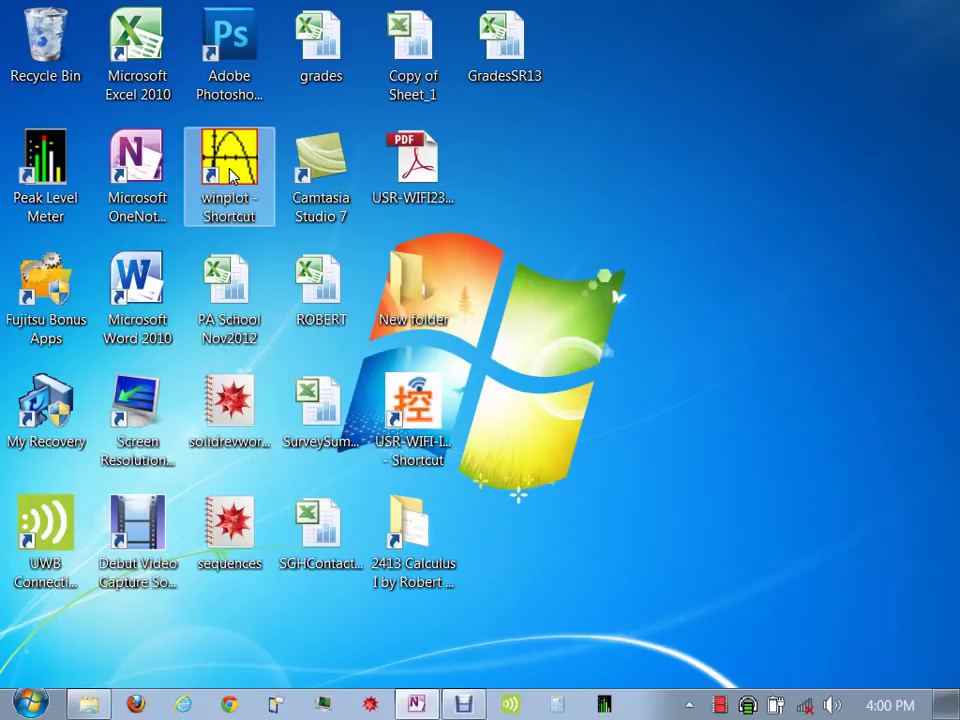
Launch Winplot from the desktop and open a new 2-dim graph window.
double_click(231, 176)
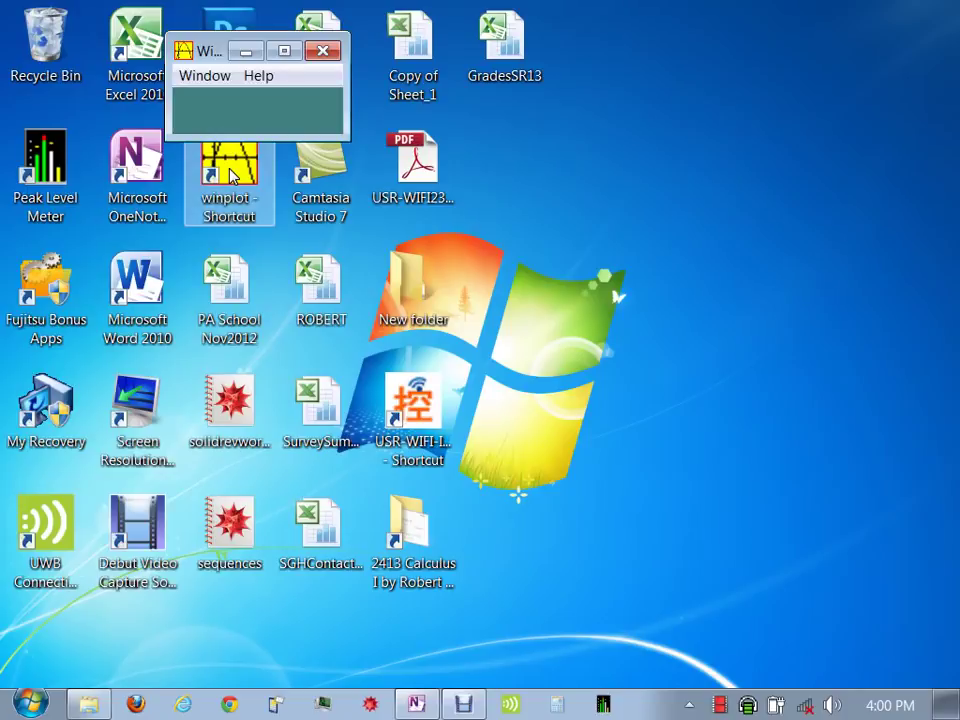
left_click(205, 76)
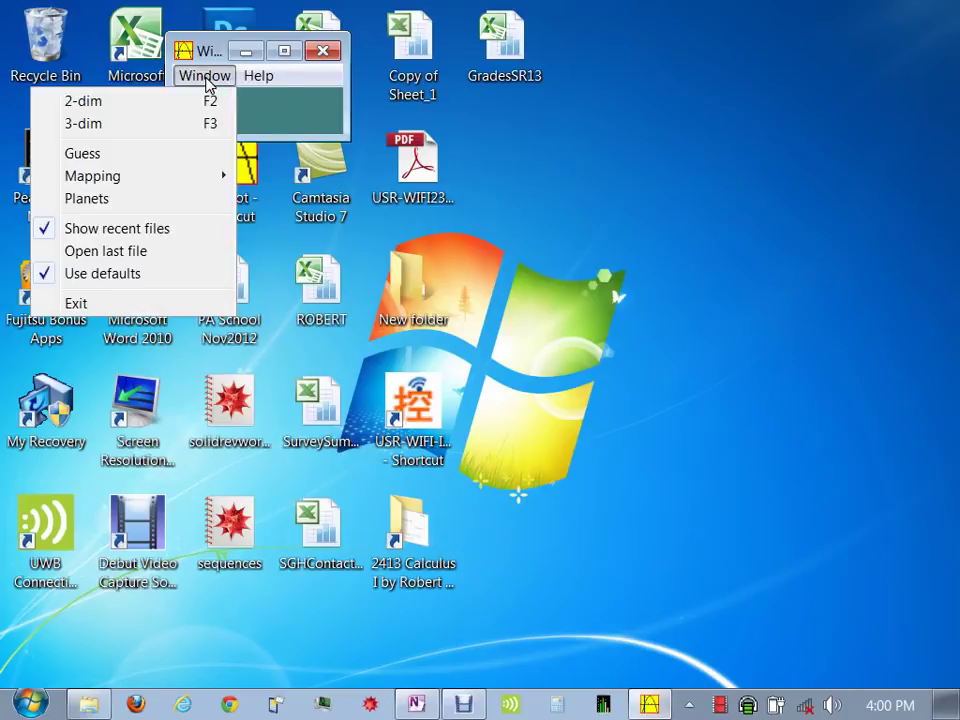
left_click(124, 110)
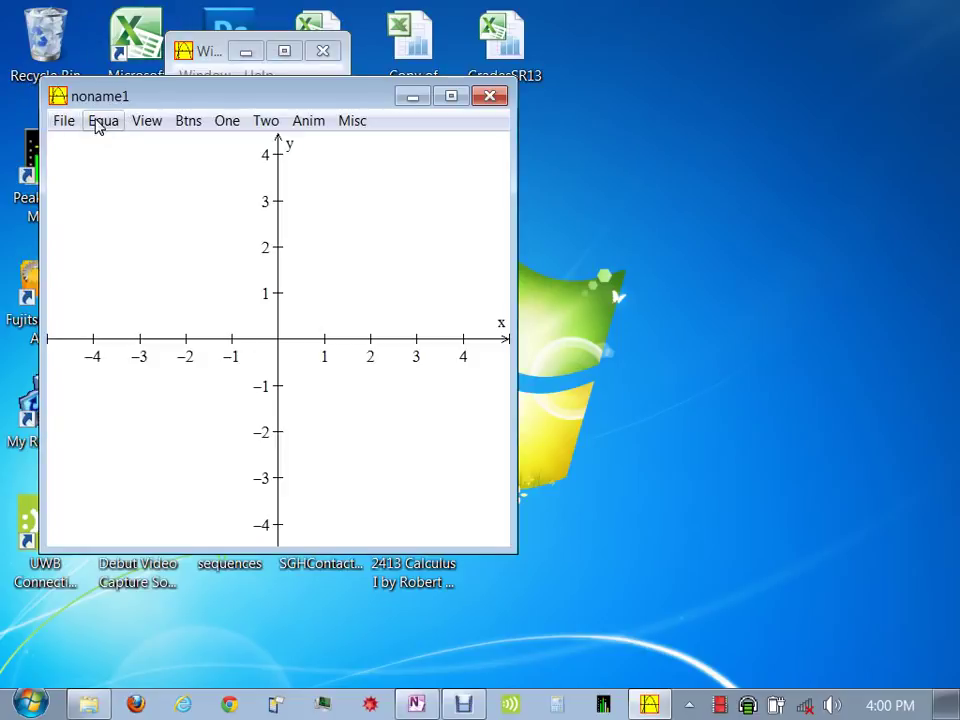
Graph the explicit function y = x-x^3 with a pen width of 3.
left_click(101, 122)
left_click(79, 155)
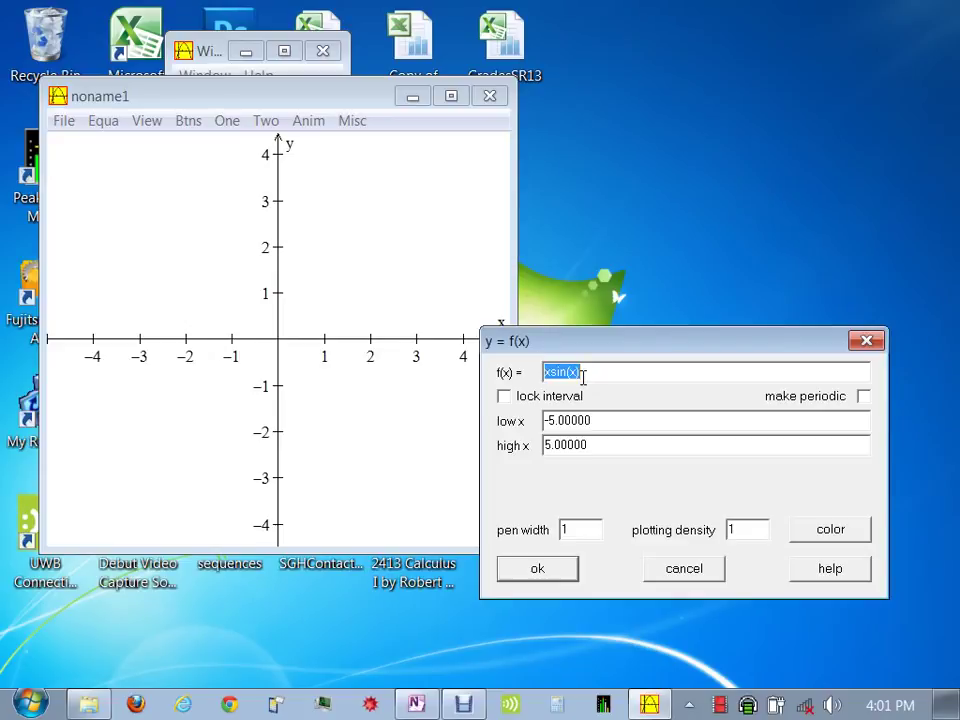
type("x-x")
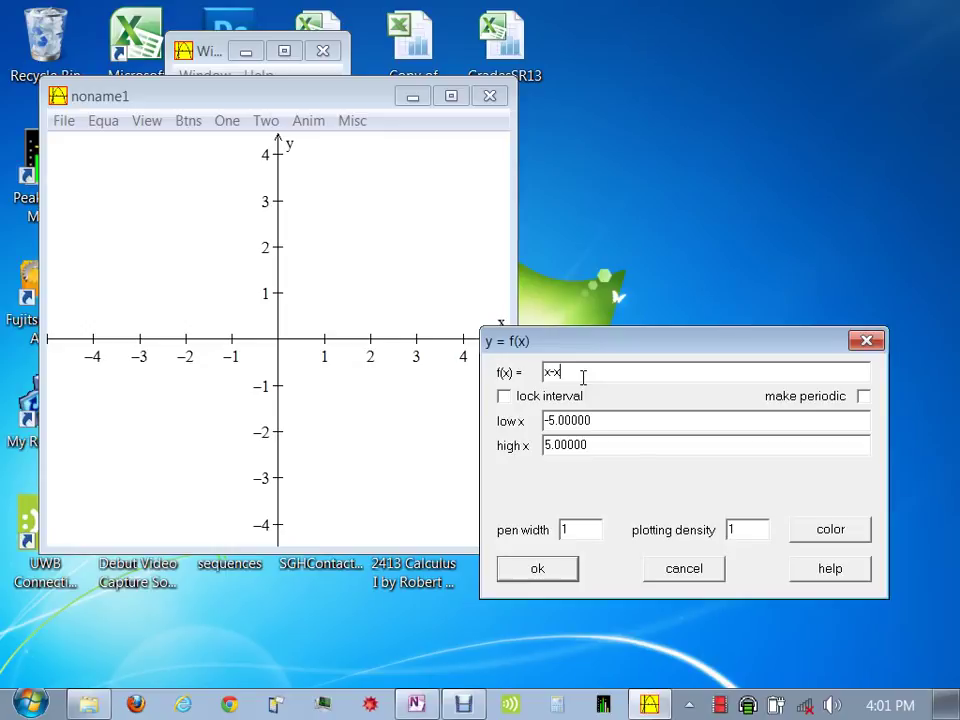
type("^3")
type("3")
left_click(538, 569)
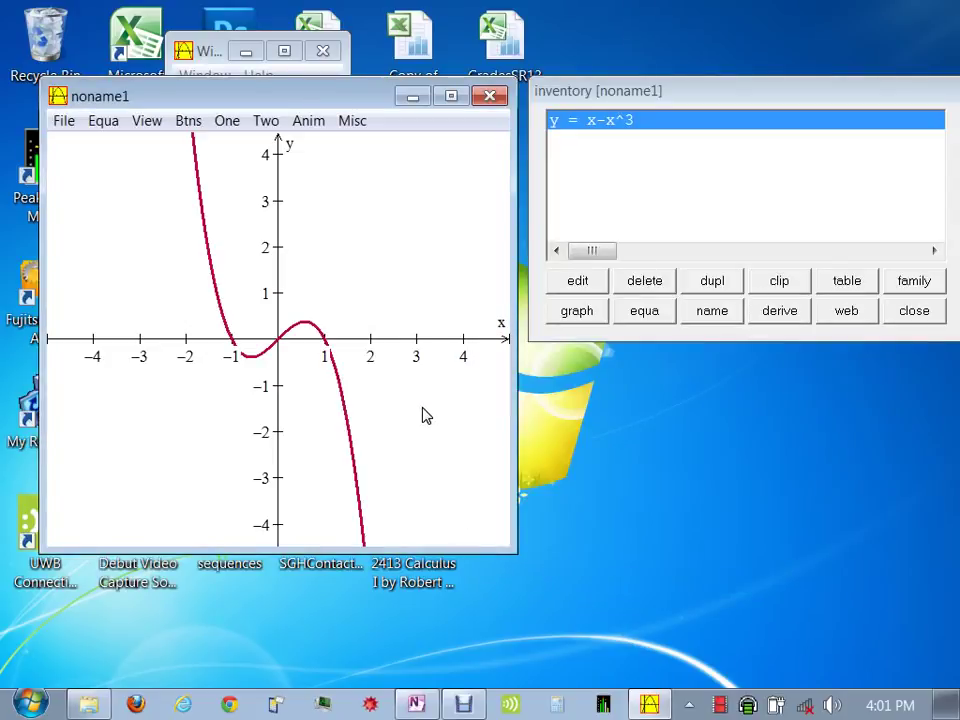
Open the slider for y = x-x^3, move it lower-curve-clear beside the graph, and turn on tangents.
left_click(230, 124)
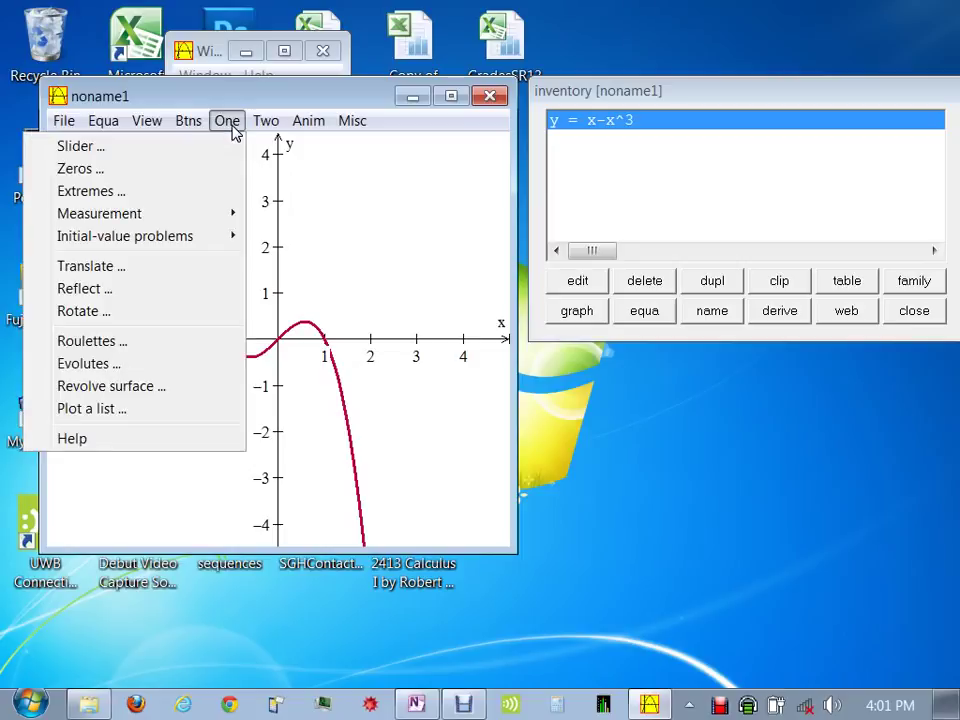
left_click(83, 148)
left_click_drag(537, 325, 531, 181)
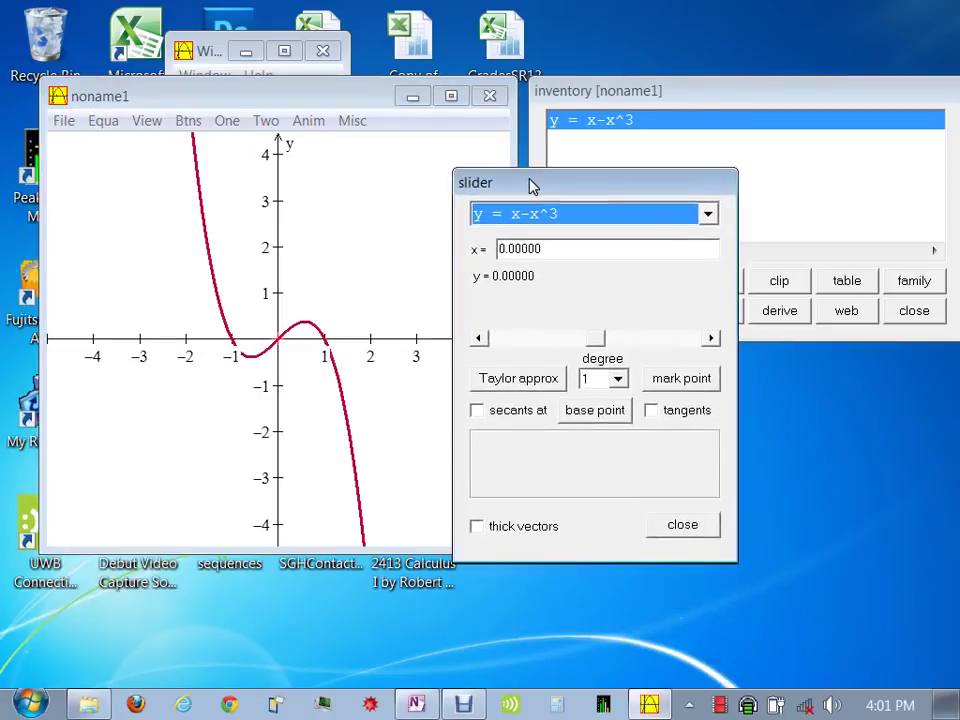
left_click(653, 408)
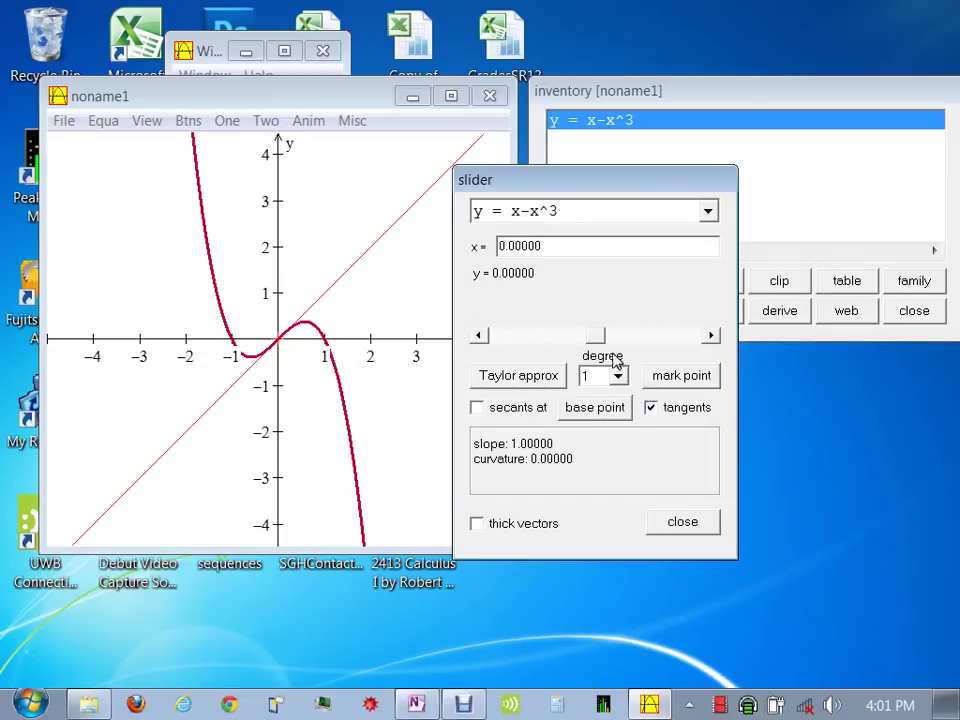
Slide the tangent point along the curve, moving the slider dialog off the graph, and set x to 1.
mouse_move(596, 341)
left_mouse_down()
mouse_move(624, 336)
mouse_move(593, 333)
left_mouse_up()
left_click_drag(574, 193, 675, 175)
left_click_drag(694, 317, 703, 265)
left_click_drag(669, 227, 596, 232)
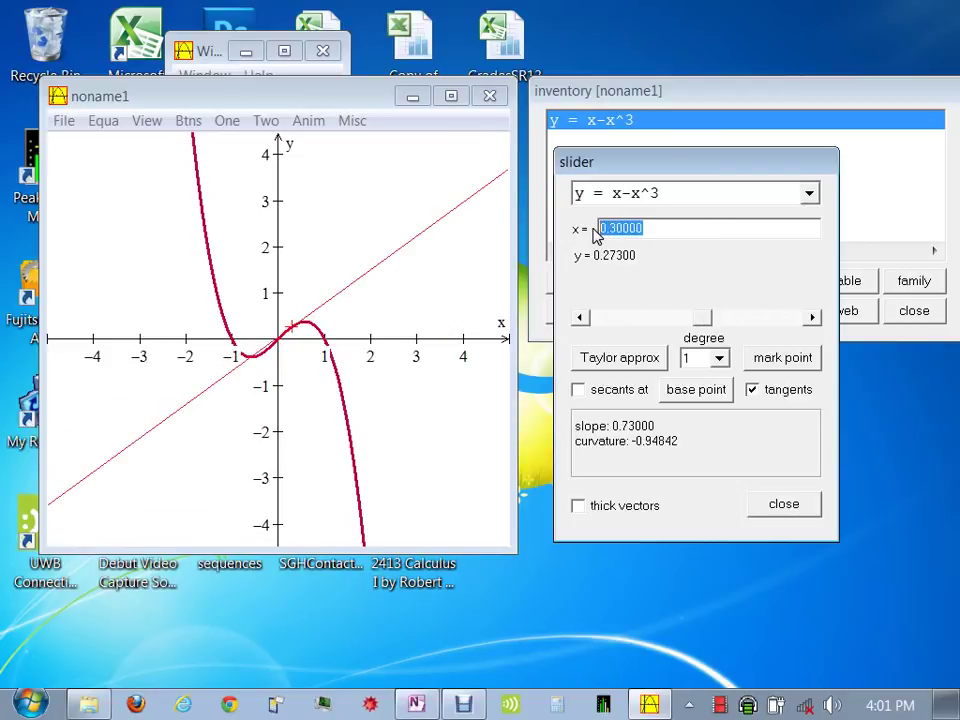
type("1")
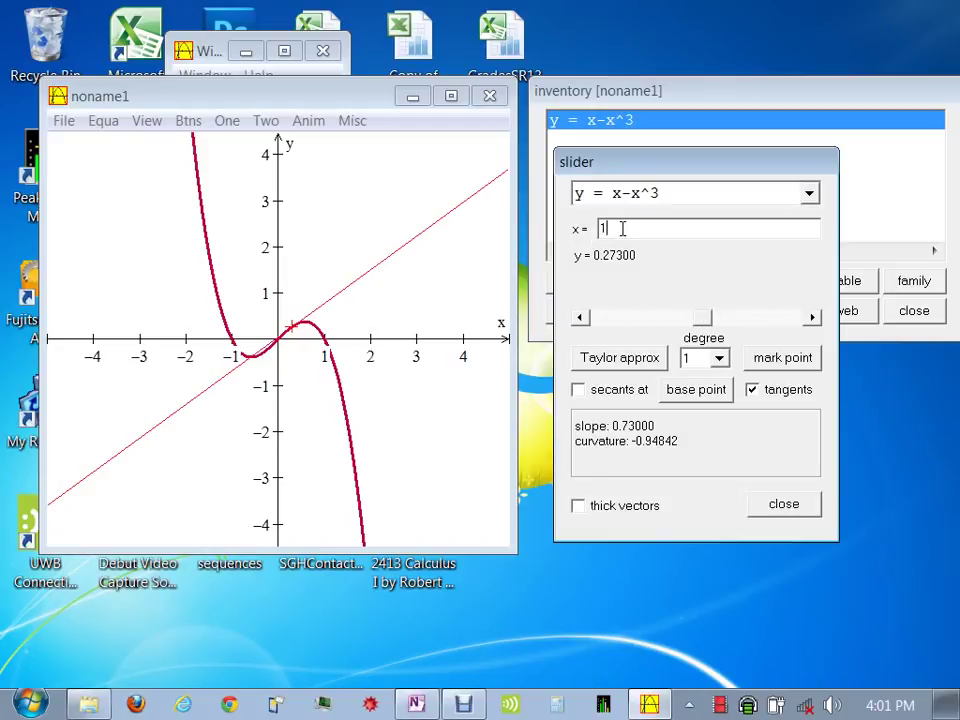
key("Return")
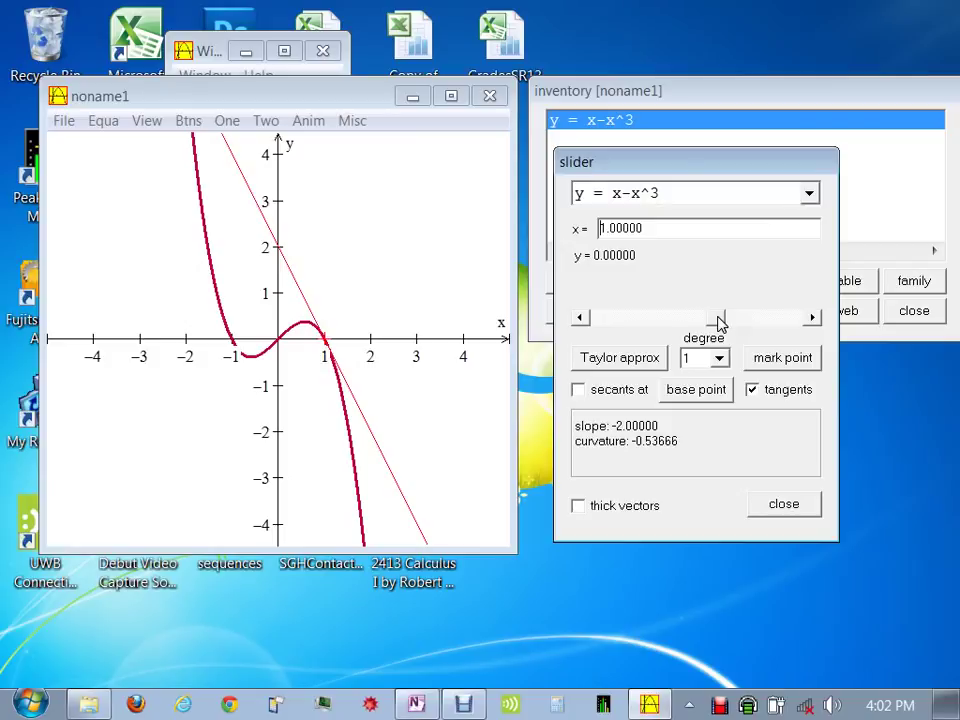
Sweep the tangent point along the curve to examine how the slope changes, and close the slider.
left_click_drag(718, 321, 717, 316)
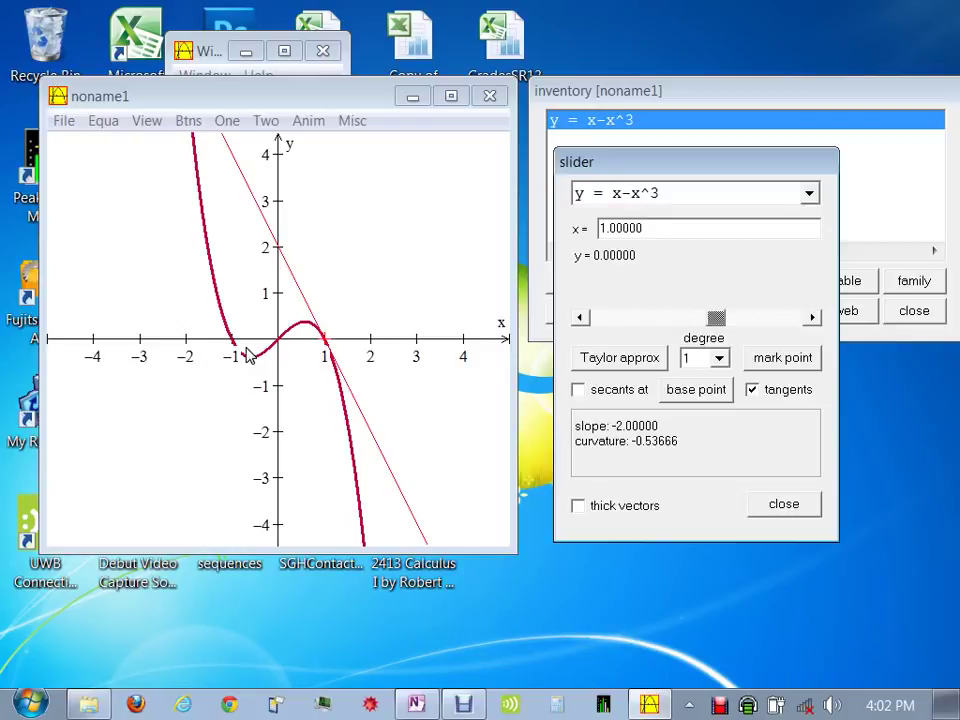
mouse_move(720, 320)
left_mouse_down()
mouse_move(703, 315)
mouse_move(711, 306)
left_mouse_up()
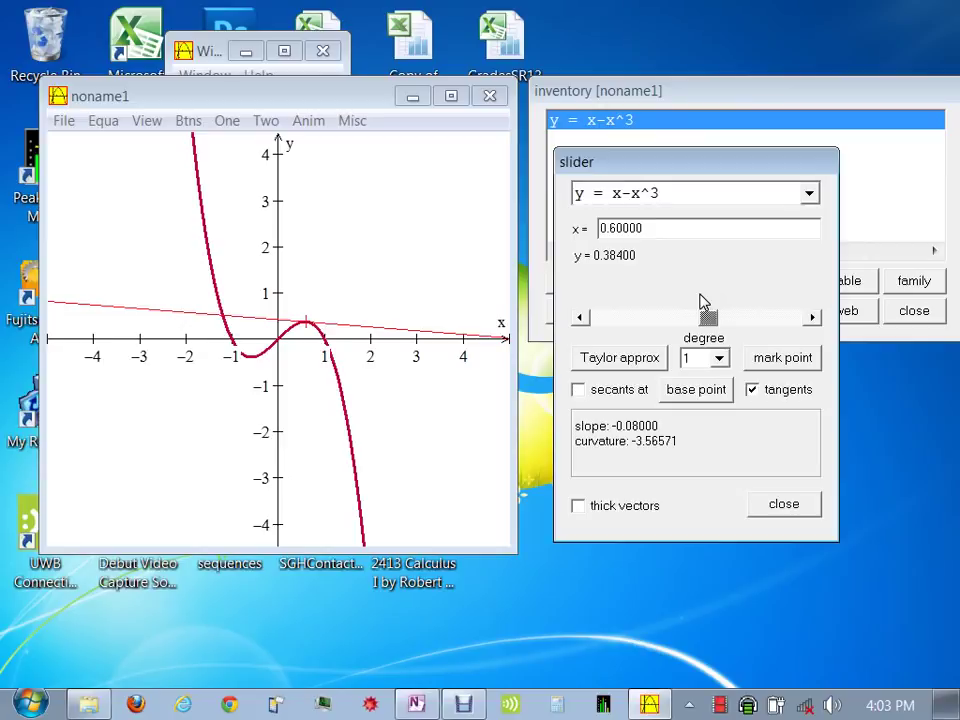
left_click(786, 510)
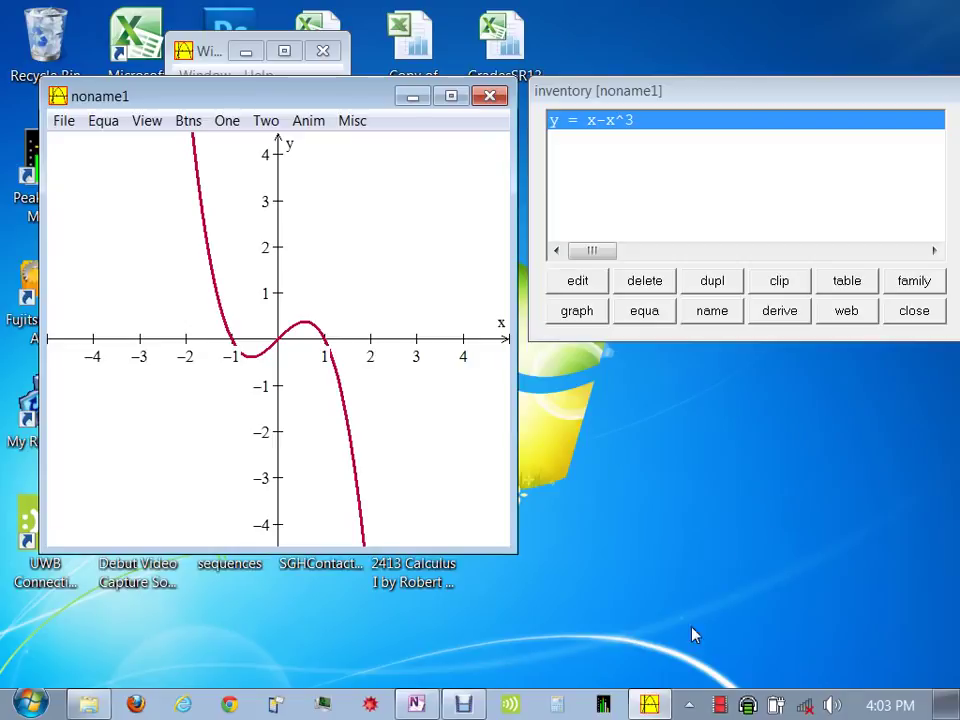
Switch back to the OneNote derivative notes and look back over them up to the 2.1 heading.
left_click(463, 708)
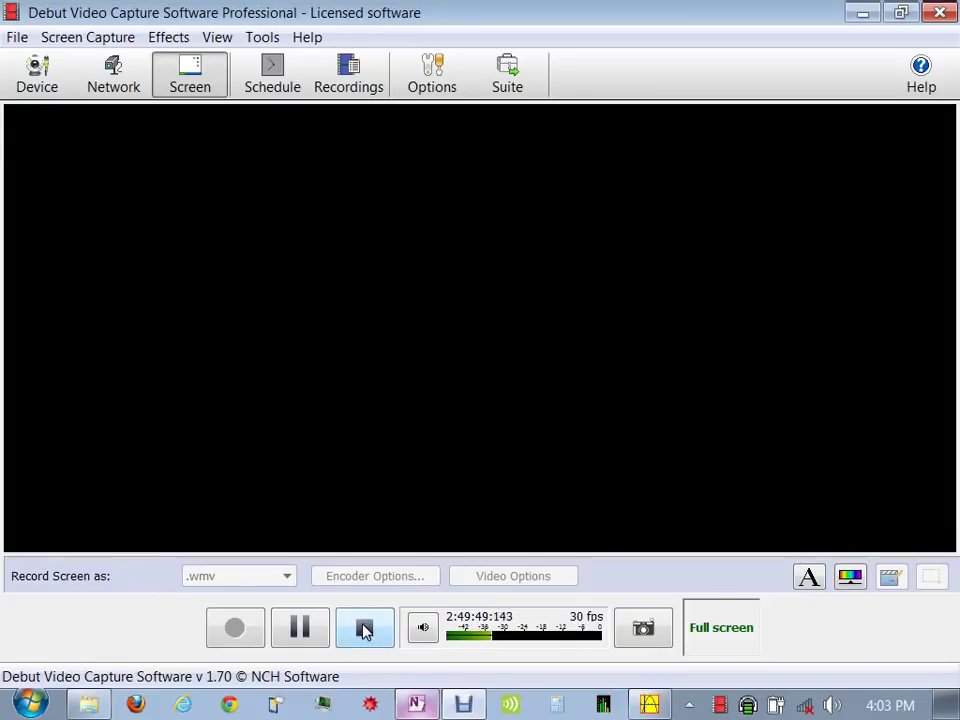
left_click(420, 707)
scroll(310, 560, "up", 15)
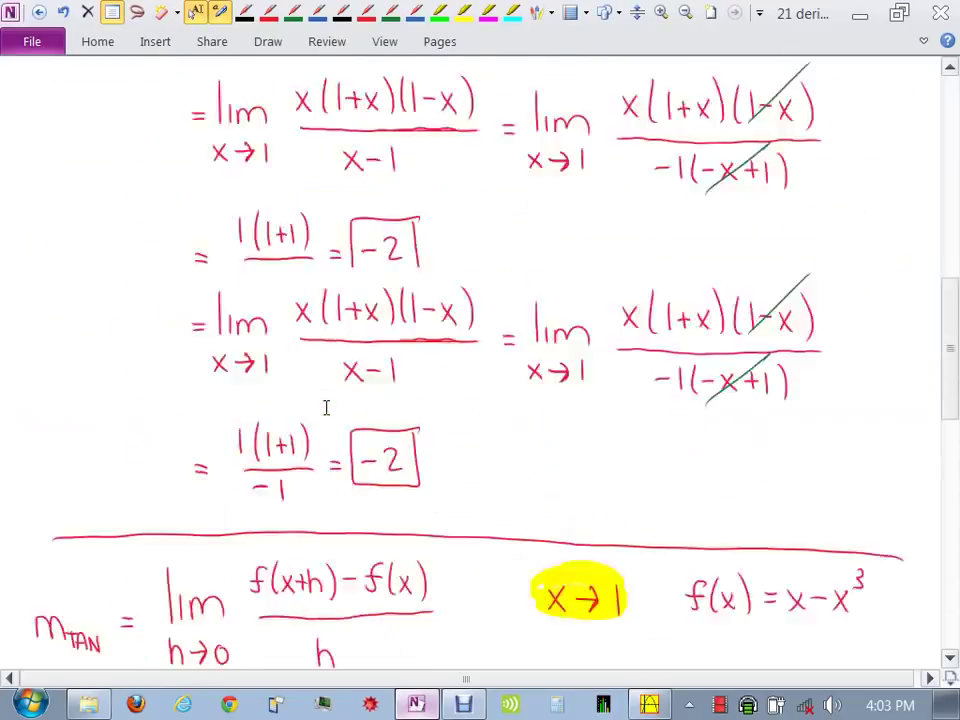
scroll(330, 404, "up", 4)
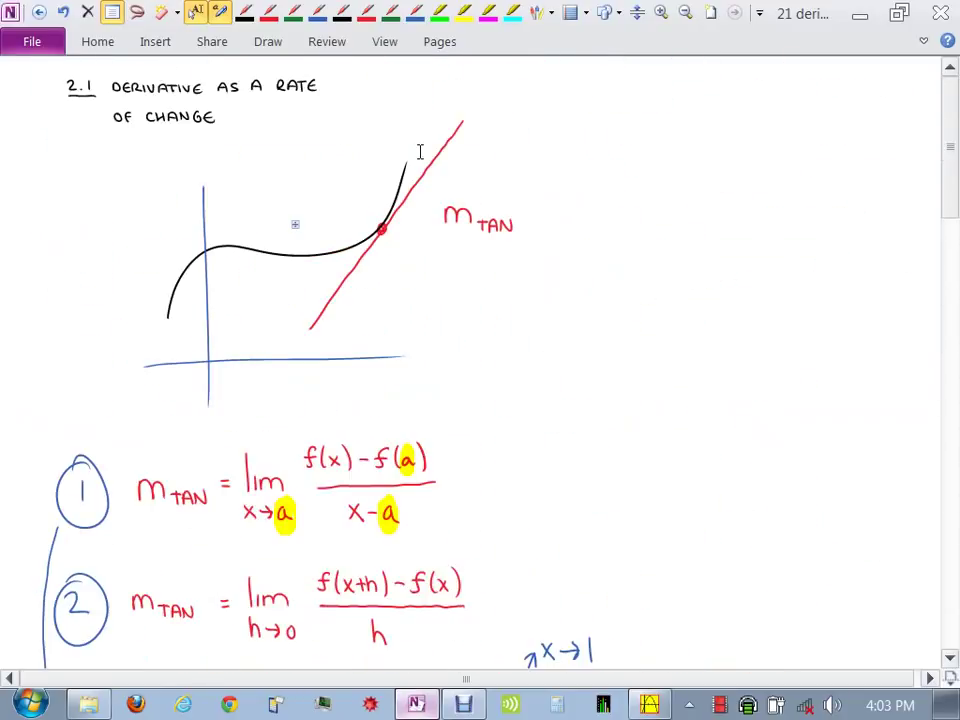
Leave full page view and open the TODAY page, enlarged to read the Next Time homework list.
key("F11")
left_click(926, 143)
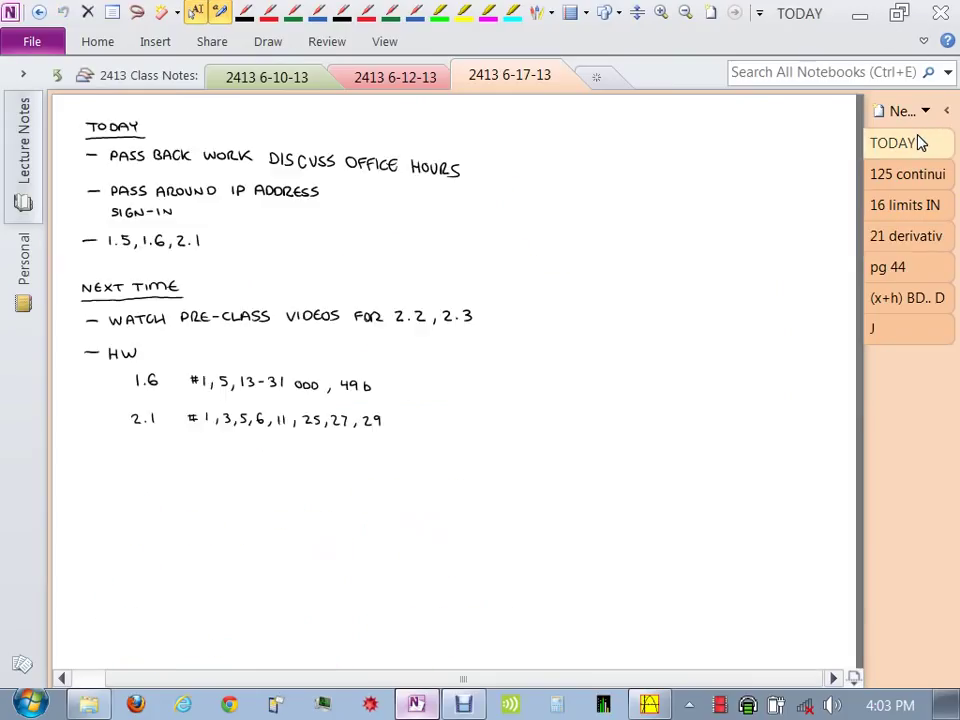
left_click(660, 13)
left_click(660, 13)
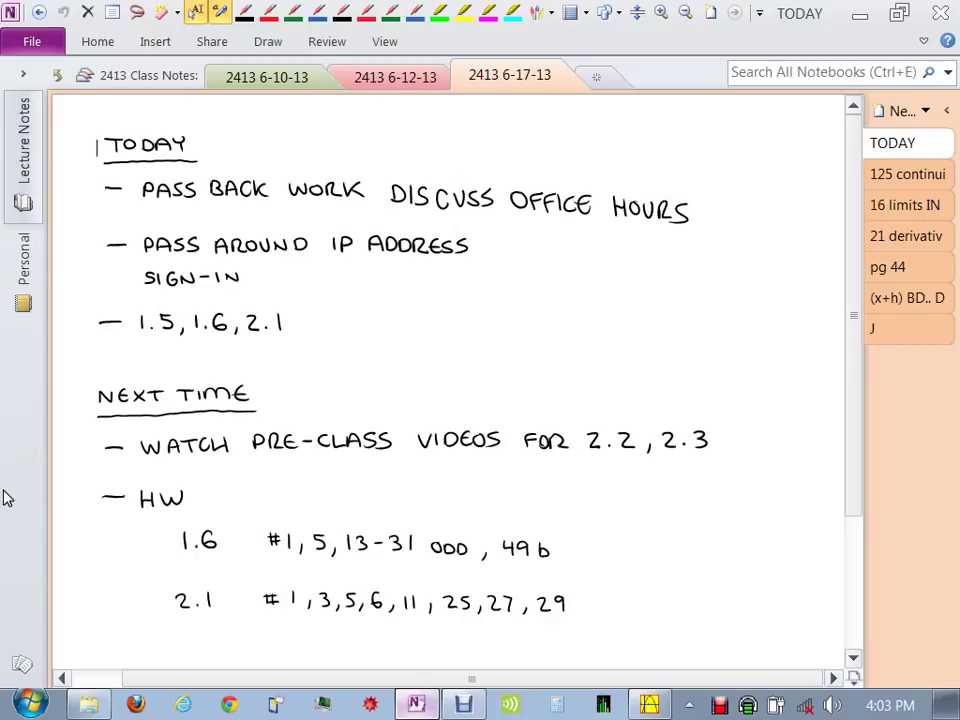
left_click_drag(857, 249, 838, 366)
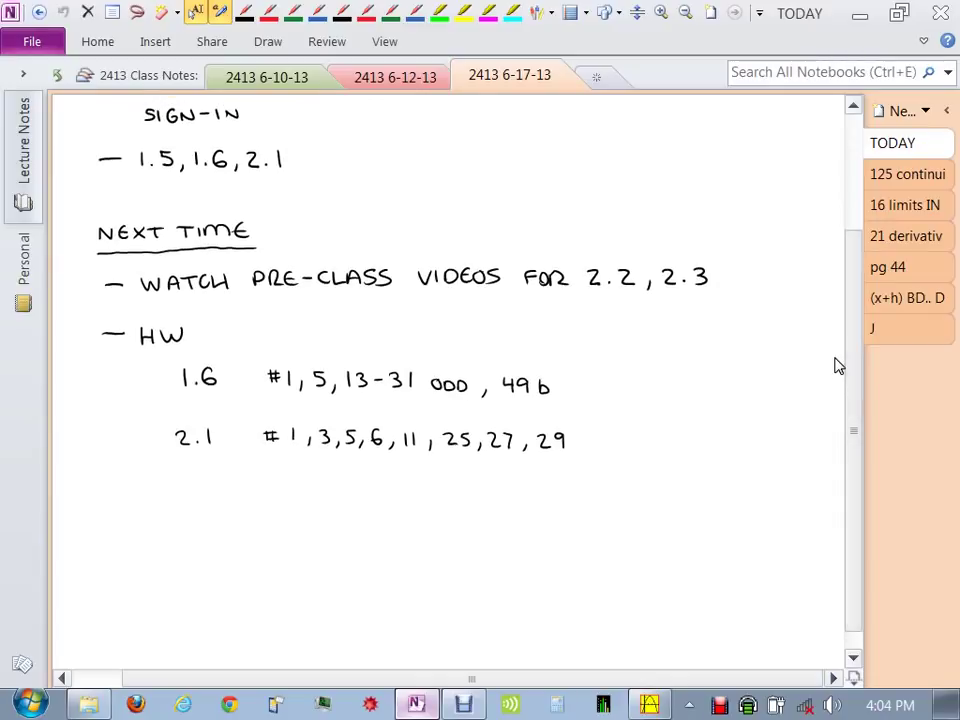